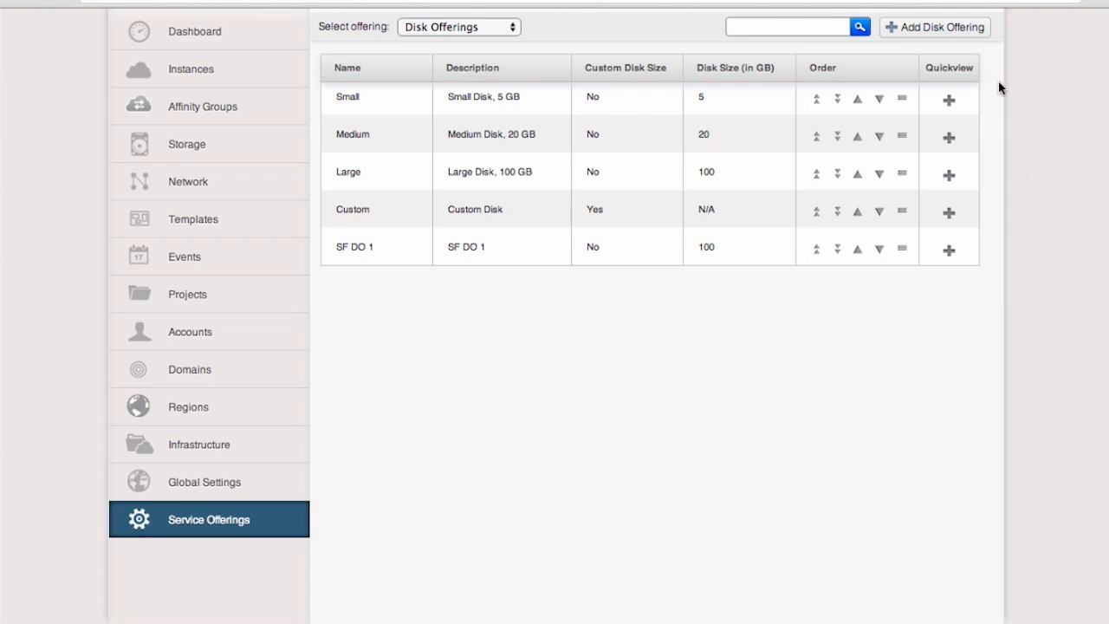
# Start a new disk offering named SF DO 1 with the description "SF DO 1 (Min = 5,000; Max = 10,000)"
pyautogui.click(971, 37)
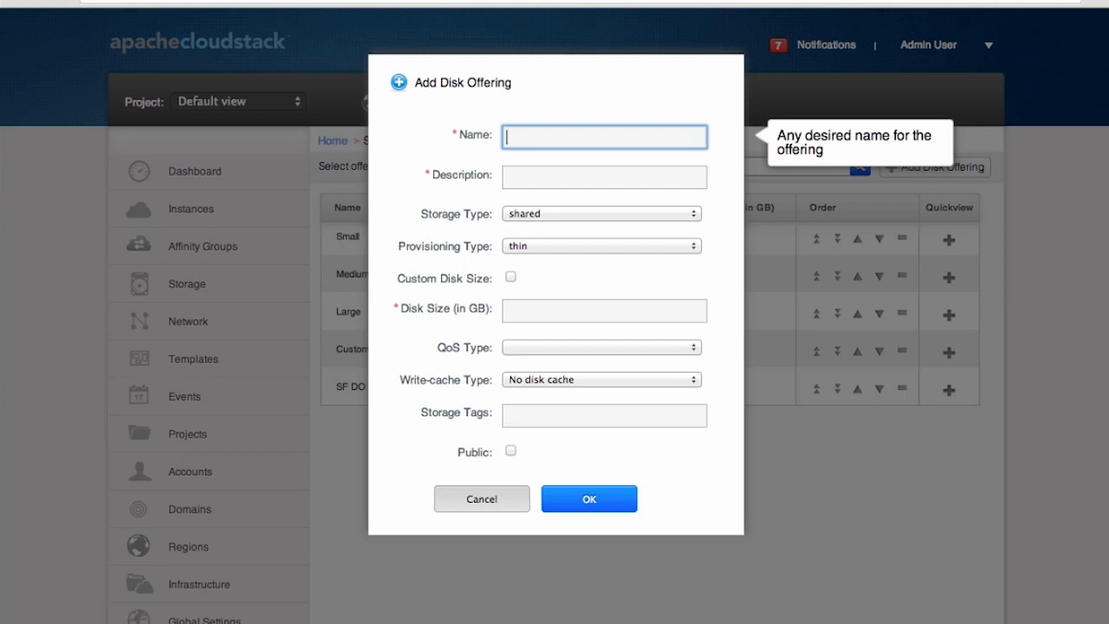
pyautogui.write('SF DO 1')
pyautogui.press('Tab')
pyautogui.write('SF DO 1')
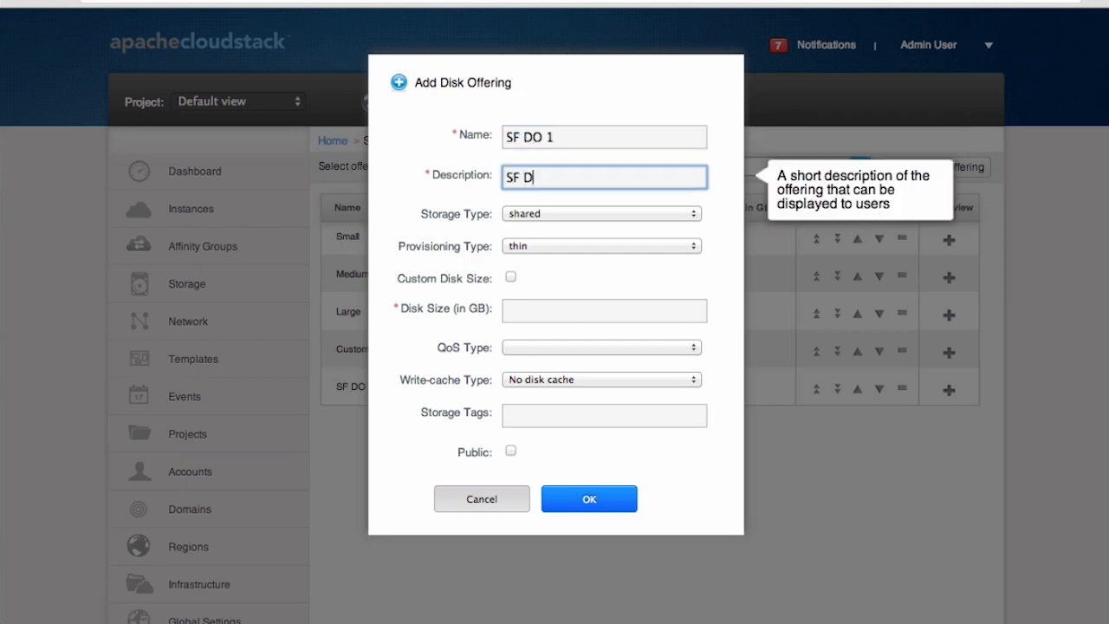
pyautogui.write(' (Min = 5,000; Ma')
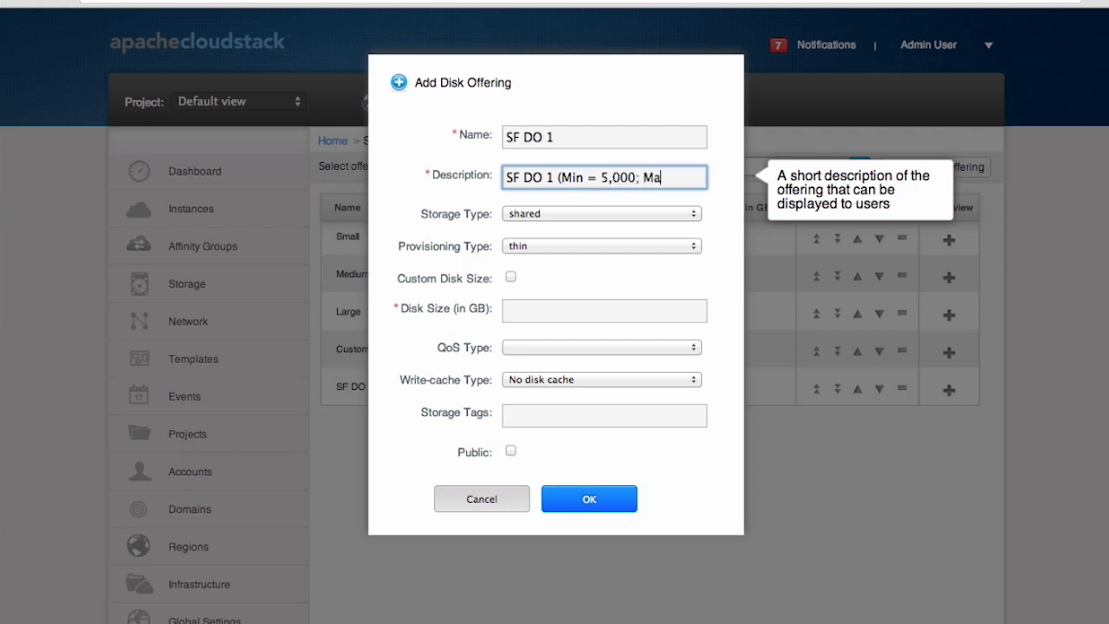
pyautogui.write('x = 10,000')
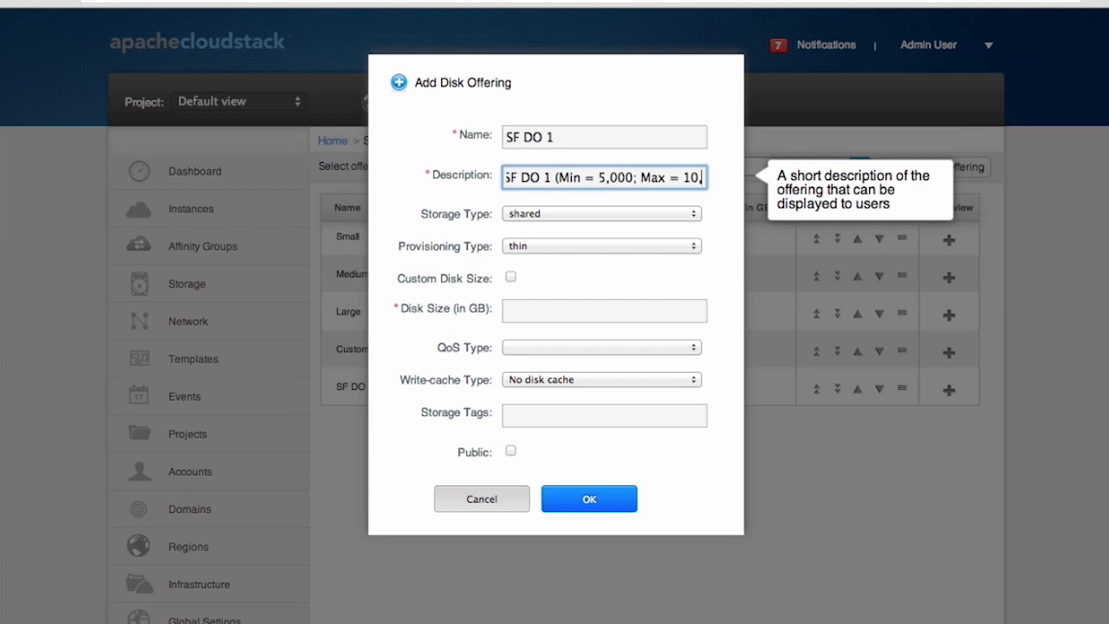
pyautogui.write(')')
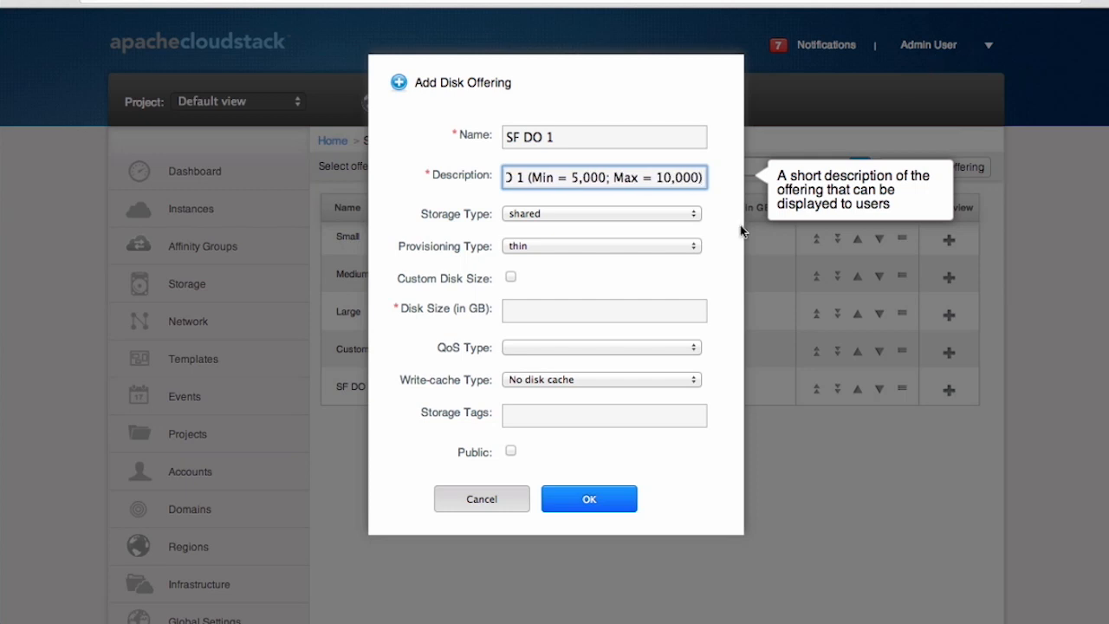
# Give the disk offering a fixed, non-custom disk size of 100 GB and set its QoS type to storage
pyautogui.click(664, 305)
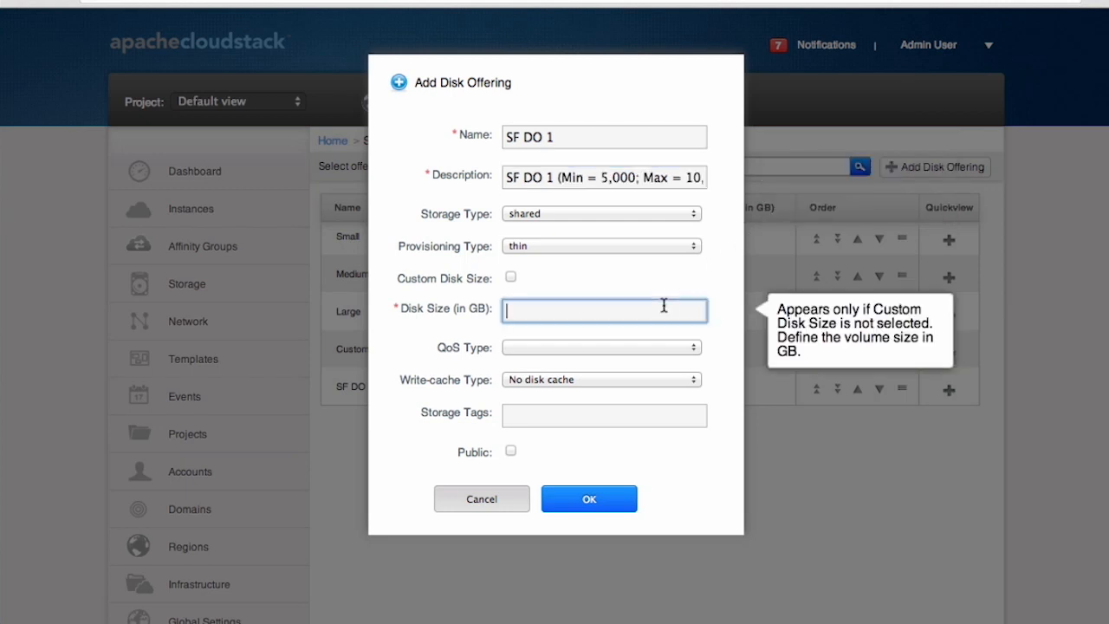
pyautogui.write('100')
pyautogui.click(511, 277)
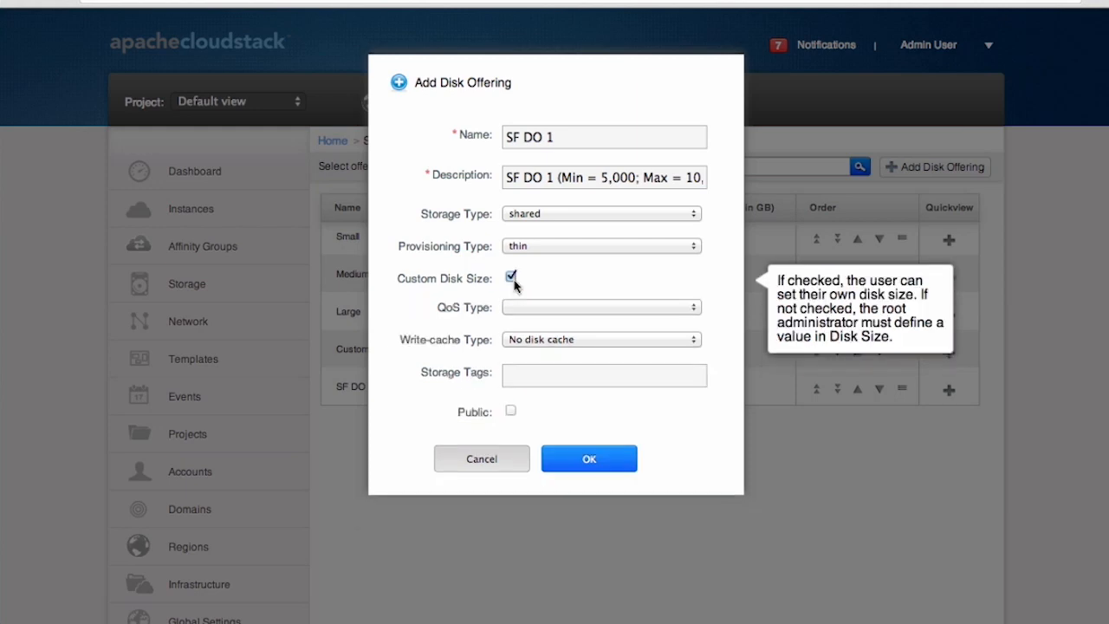
pyautogui.click(512, 278)
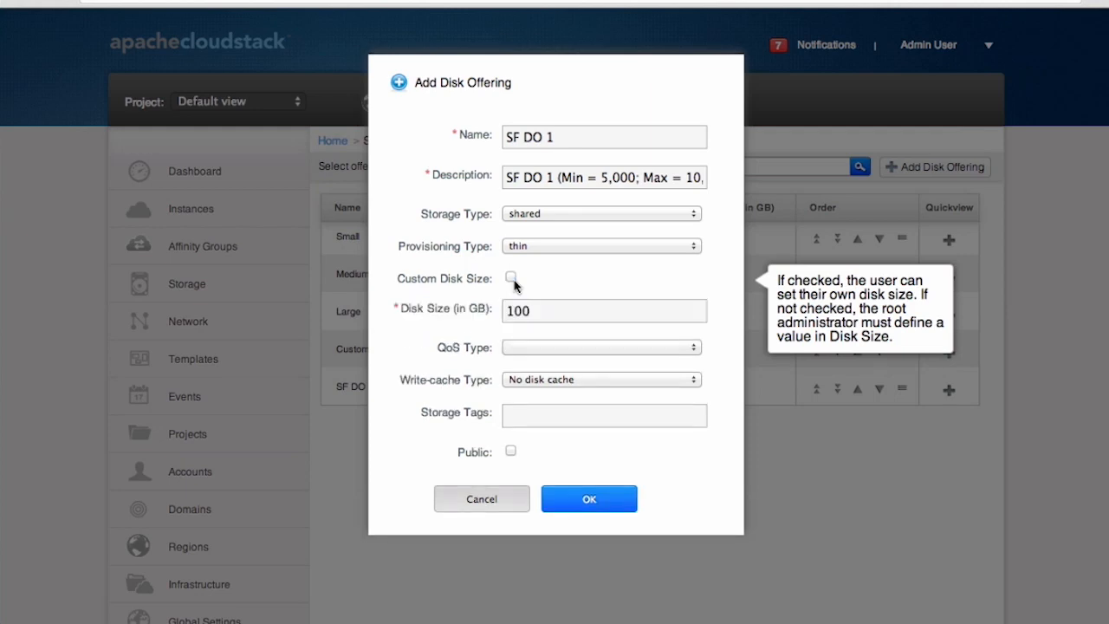
pyautogui.click(559, 309)
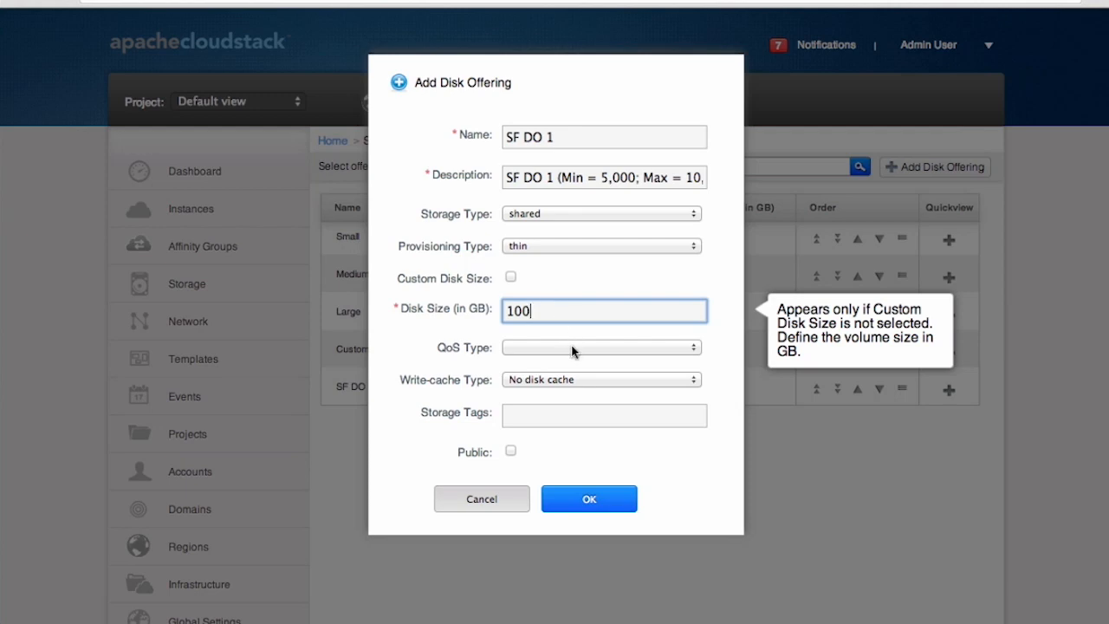
pyautogui.click(572, 348)
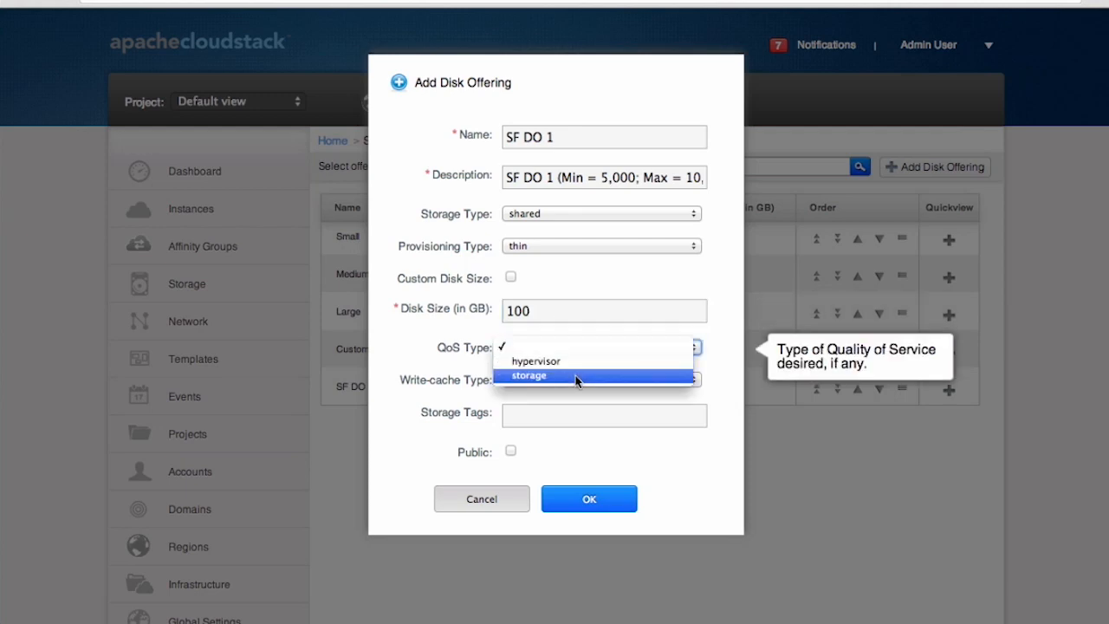
pyautogui.click(576, 376)
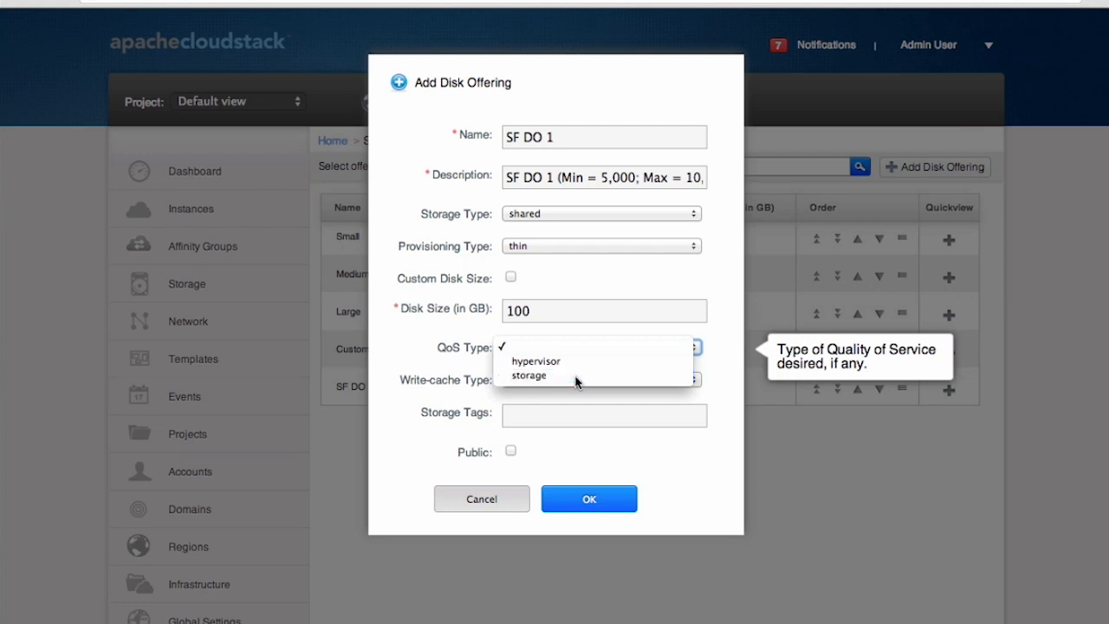
# Set the disk offering's minimum IOPS to 5000 and maximum IOPS to 10000
pyautogui.scroll(-3, 726, 425)
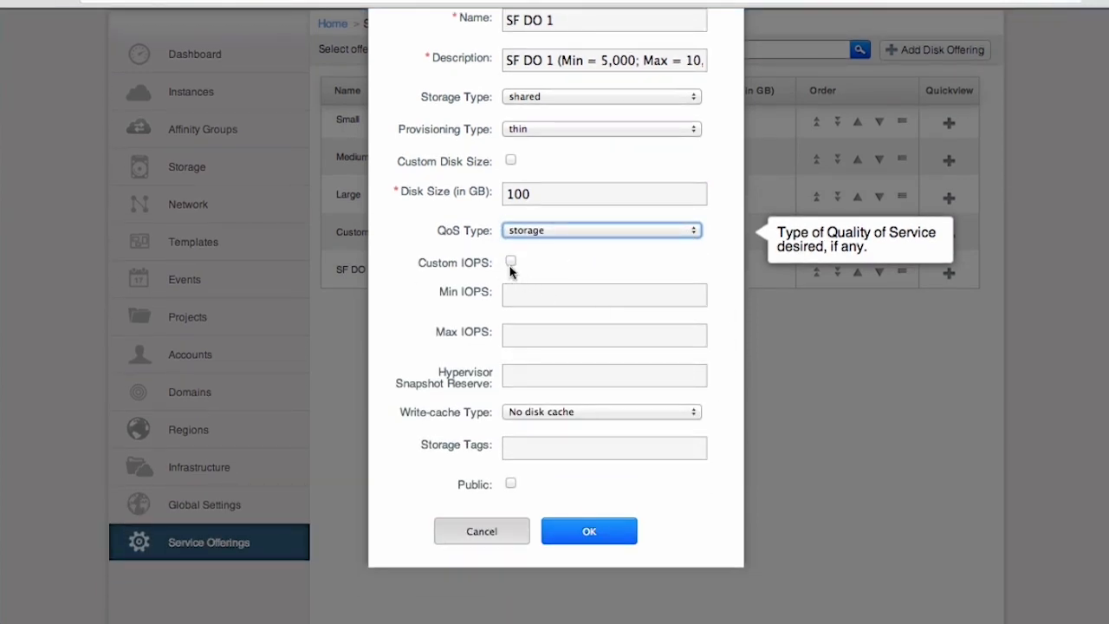
pyautogui.click(540, 298)
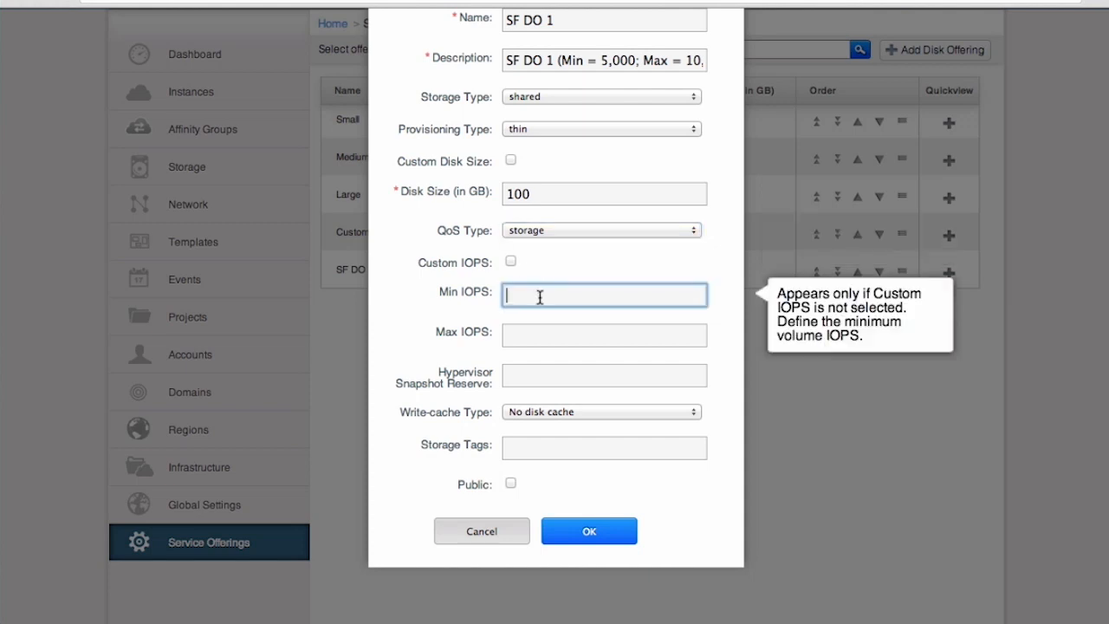
pyautogui.write('5000')
pyautogui.press('Tab')
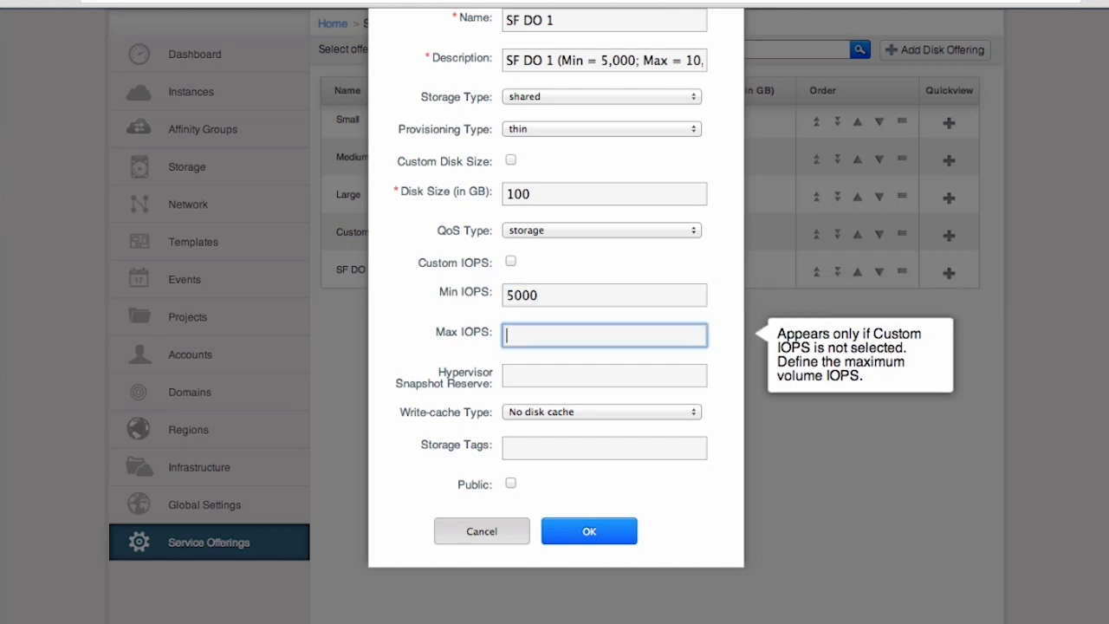
pyautogui.write('10000')
pyautogui.press('Tab')
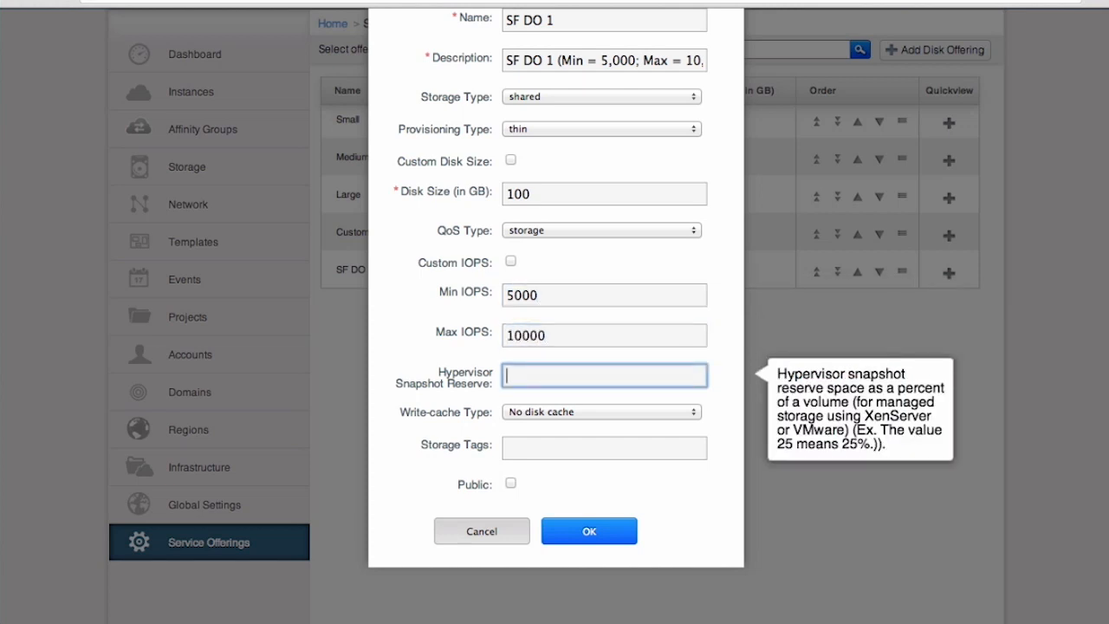
# Set the hypervisor snapshot reserve to 200 and the storage tag to SolidFire_SAN_1, and create the disk offering
pyautogui.write('200')
pyautogui.press('Tab')
pyautogui.press('Tab')
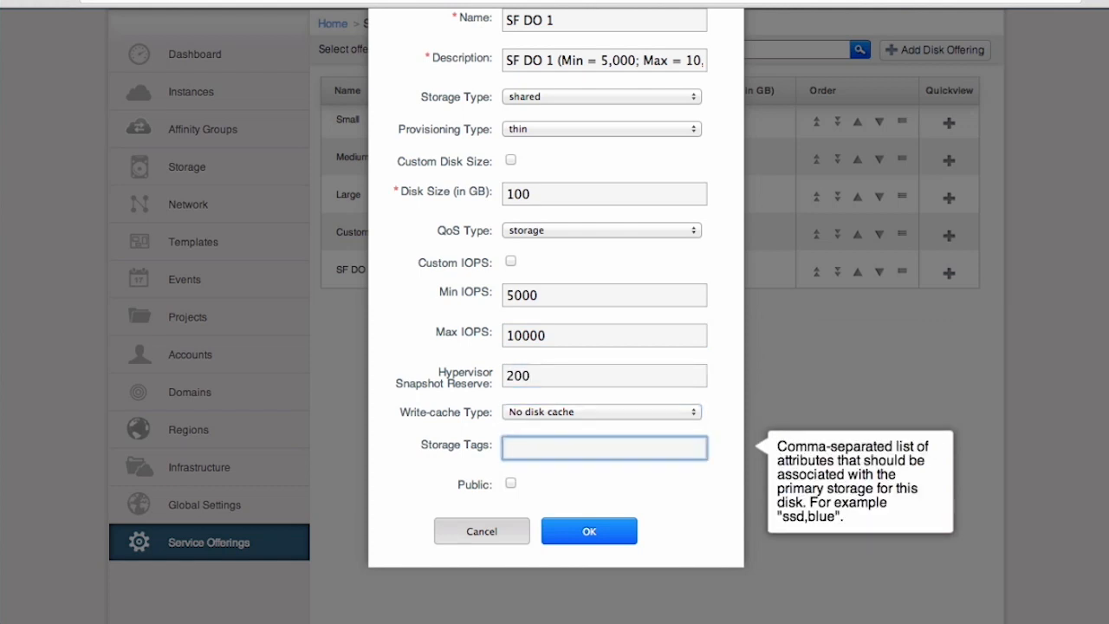
pyautogui.write('SolidFire_SAN_1')
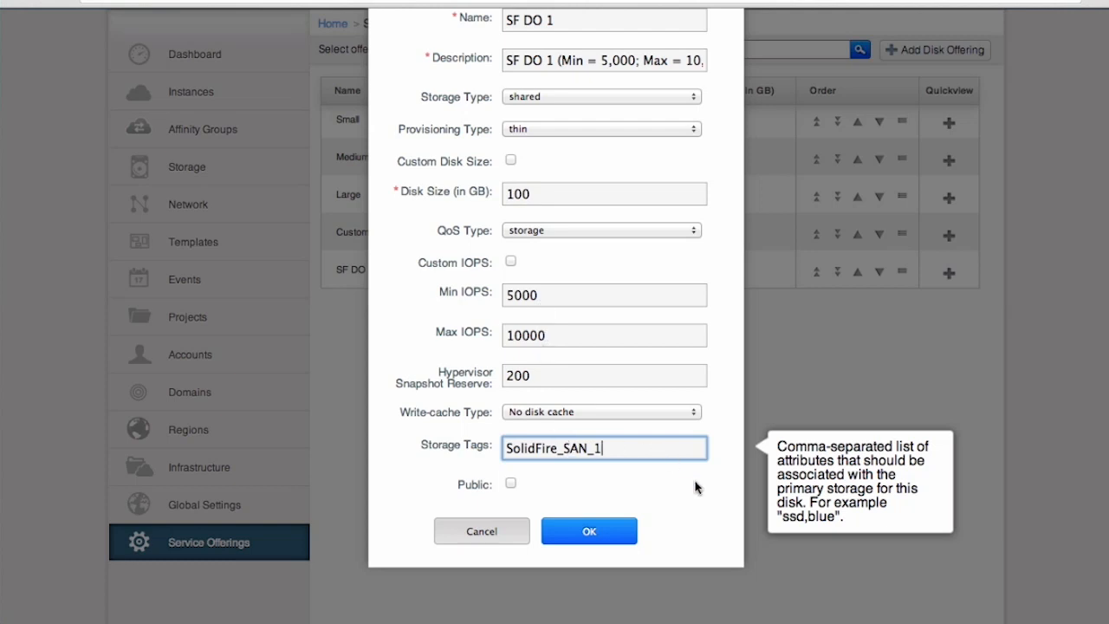
pyautogui.click(591, 534)
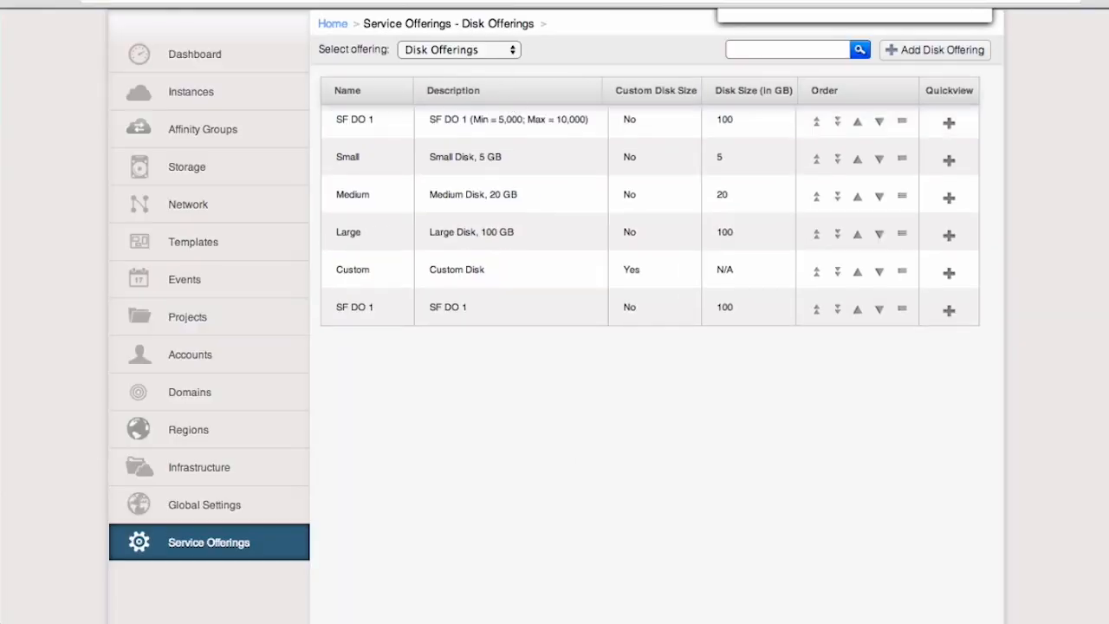
# In the storage volumes view, add a volume named Vol-1 using the disk offering "SF DO 1 (Min = 5,000; Max = 10,000)"
pyautogui.click(525, 0)
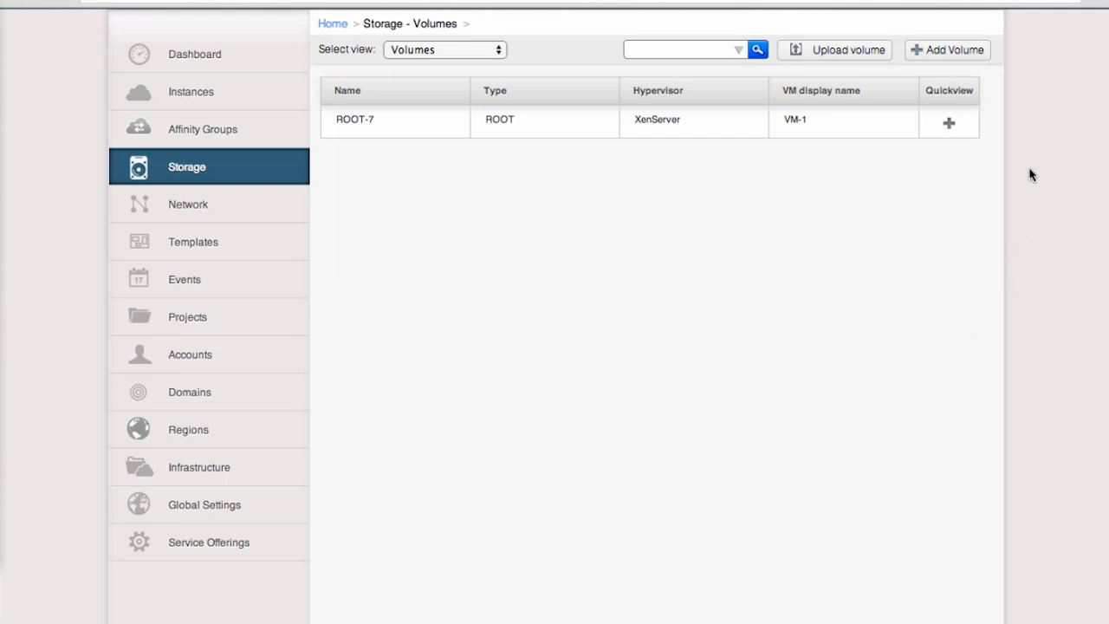
pyautogui.click(967, 60)
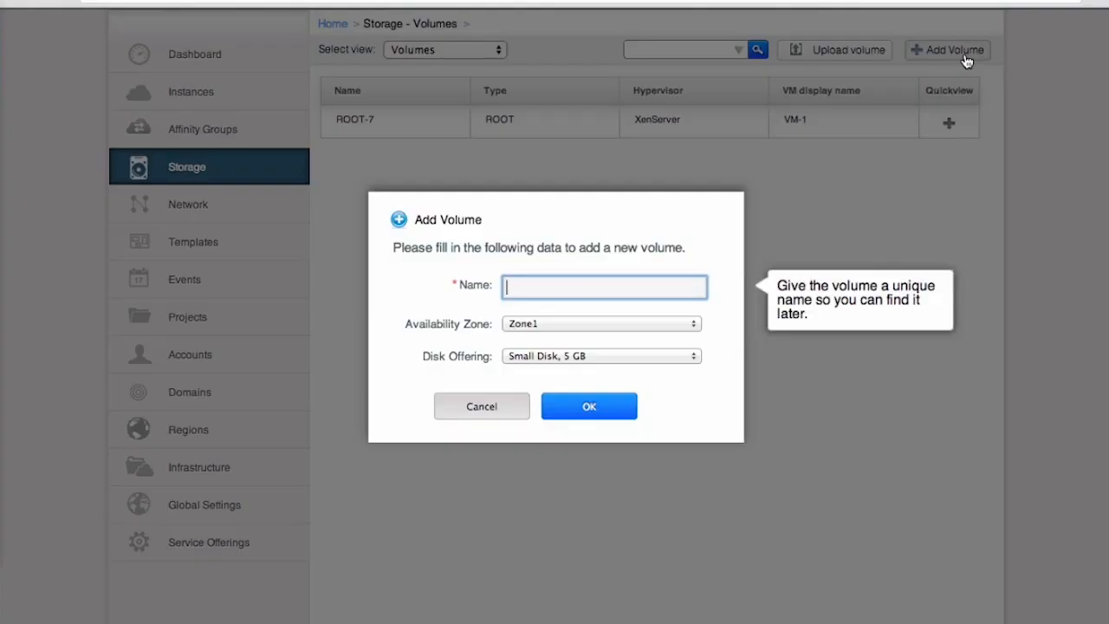
pyautogui.write('Vol-1')
pyautogui.click(679, 356)
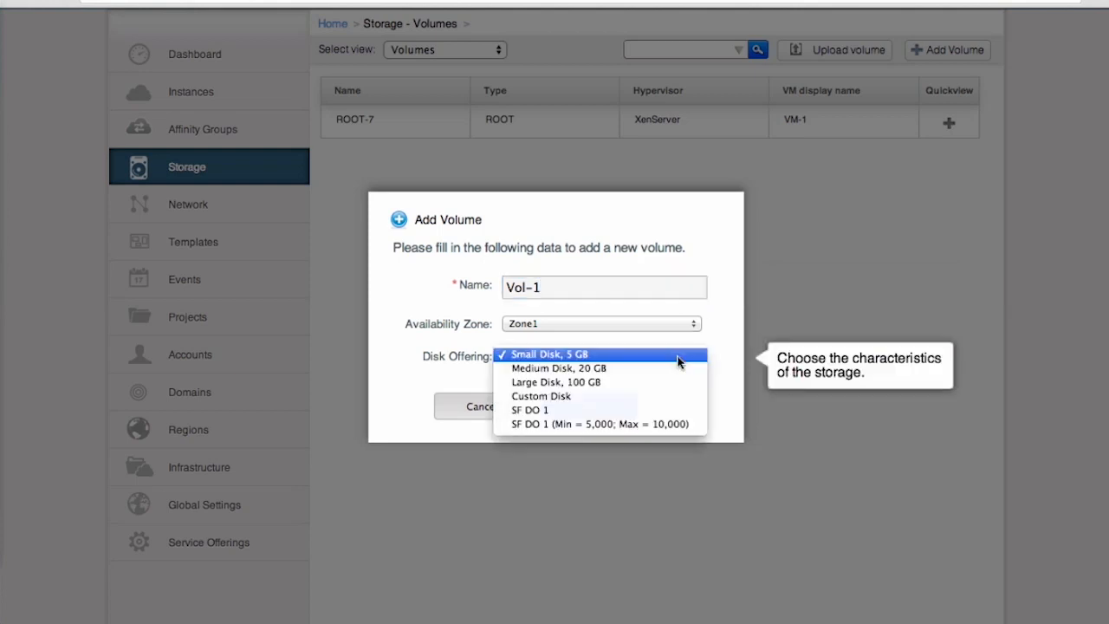
pyautogui.click(674, 427)
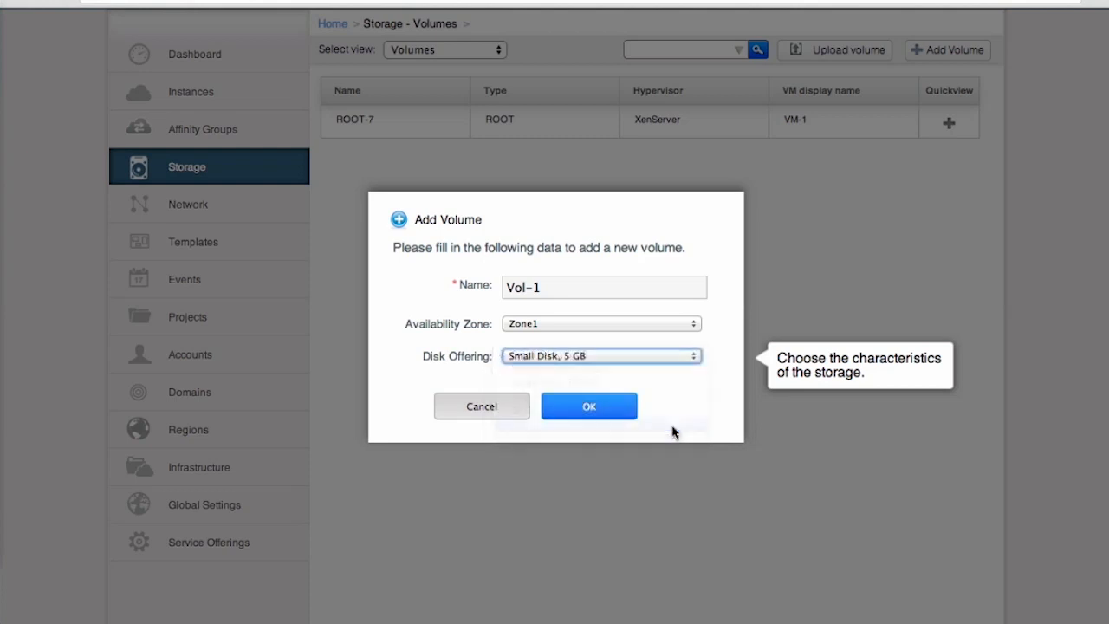
pyautogui.click(595, 420)
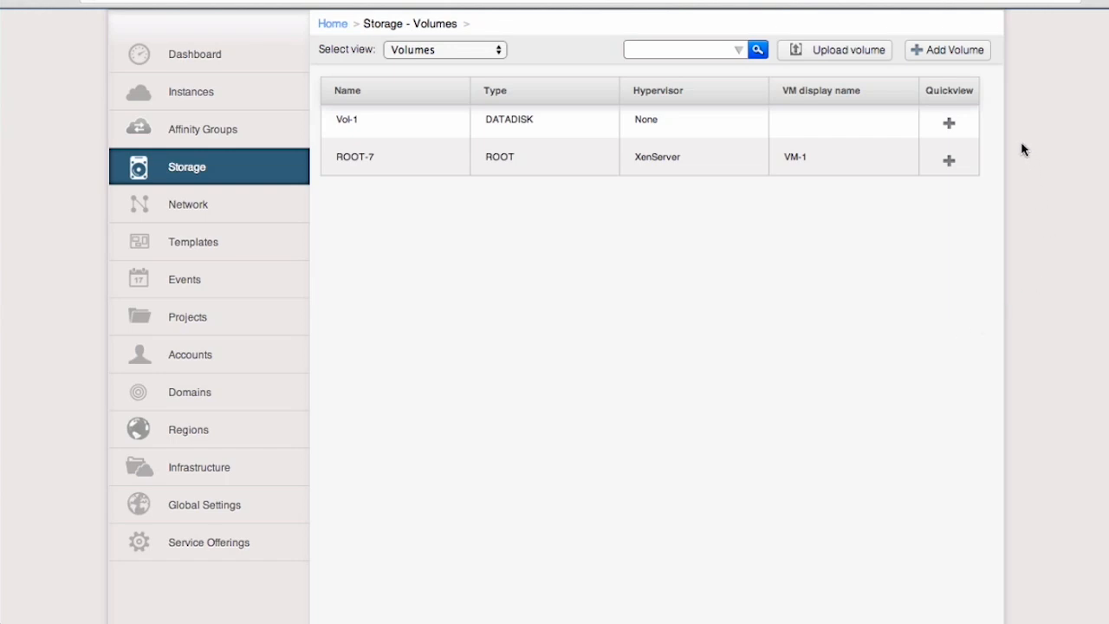
# Attach the Vol-1 data disk to the instance VM-1
pyautogui.moveTo(961, 123)
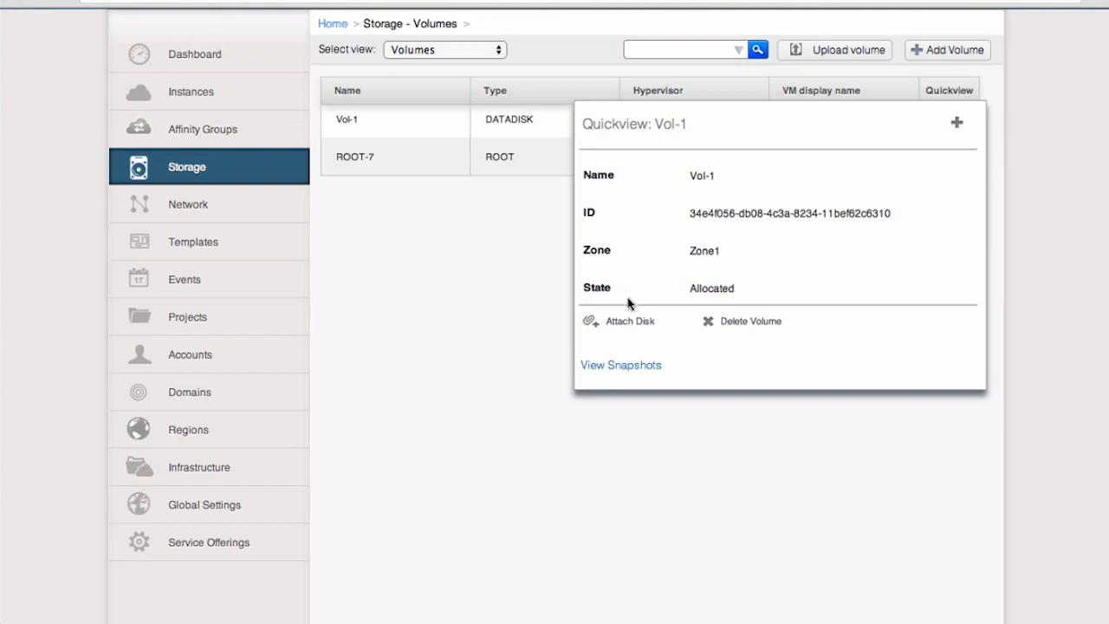
pyautogui.click(630, 324)
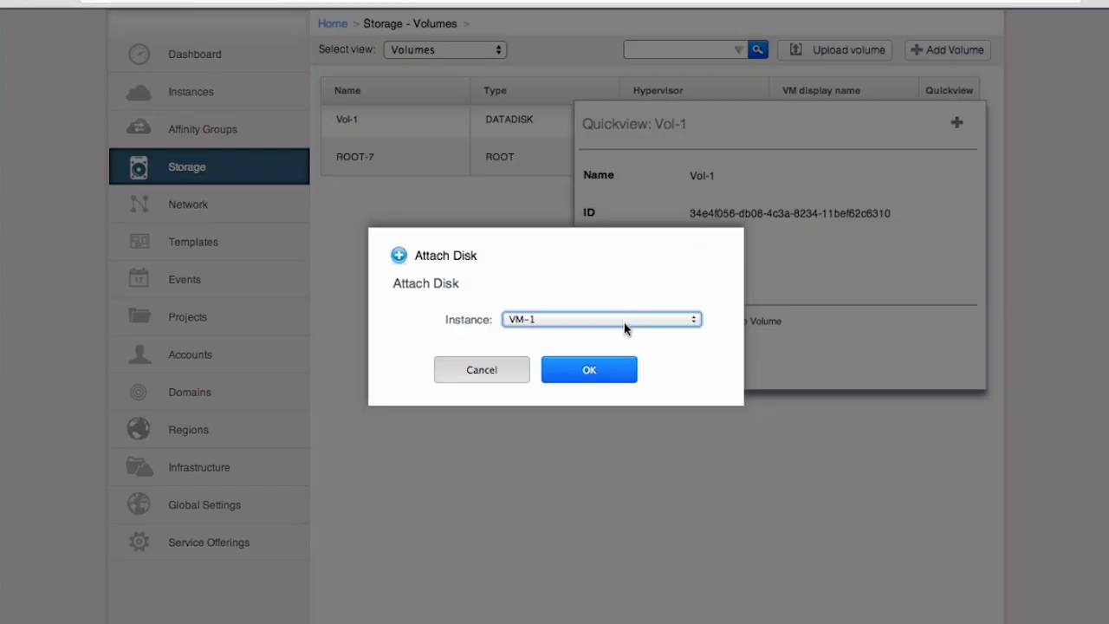
pyautogui.click(625, 325)
pyautogui.click(624, 322)
pyautogui.click(590, 371)
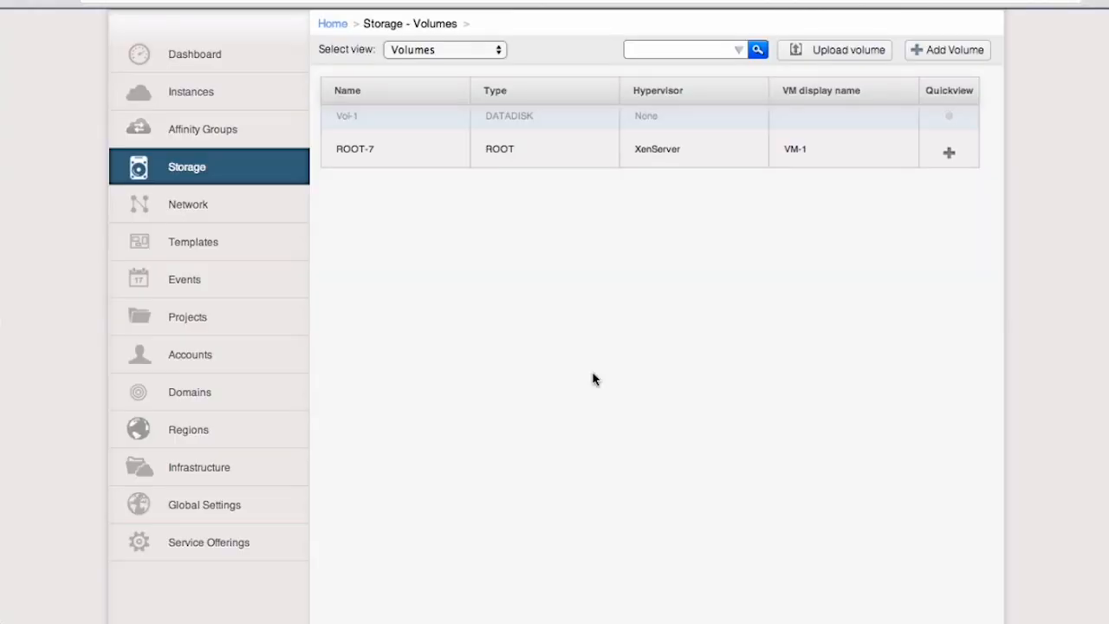